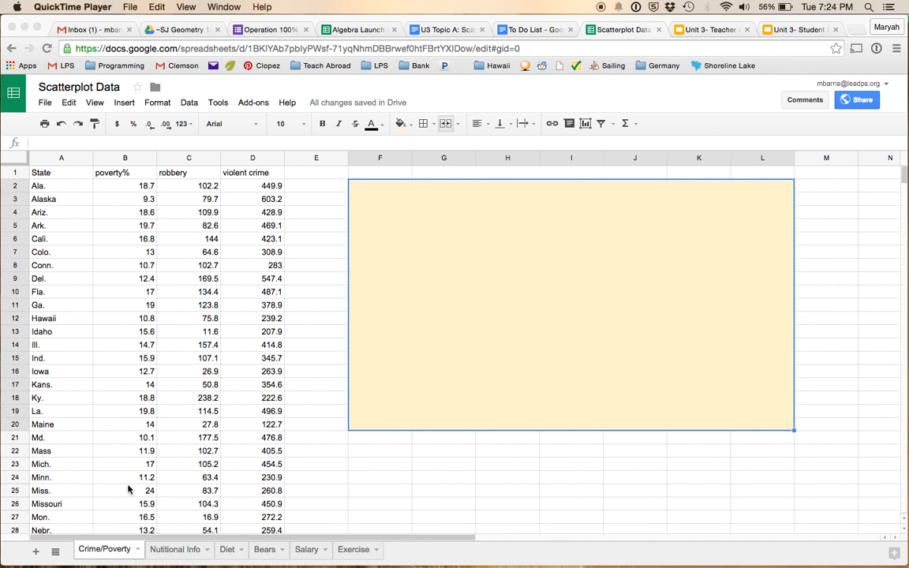
# Look through the data on the Nutitional Info, Diet, Bears, Salary and Exercise sheets, ending back on the Crime/Poverty sheet.
pyautogui.click(169, 550)
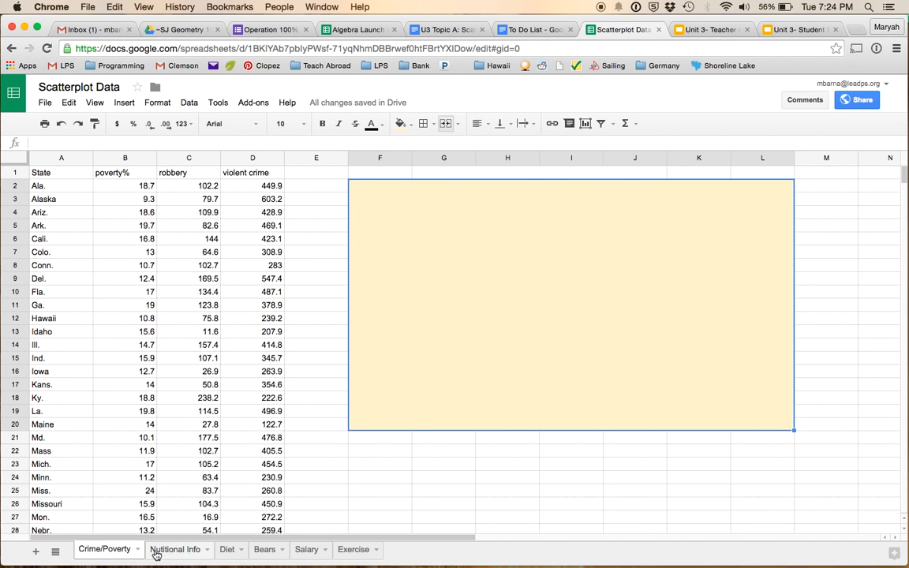
pyautogui.click(174, 552)
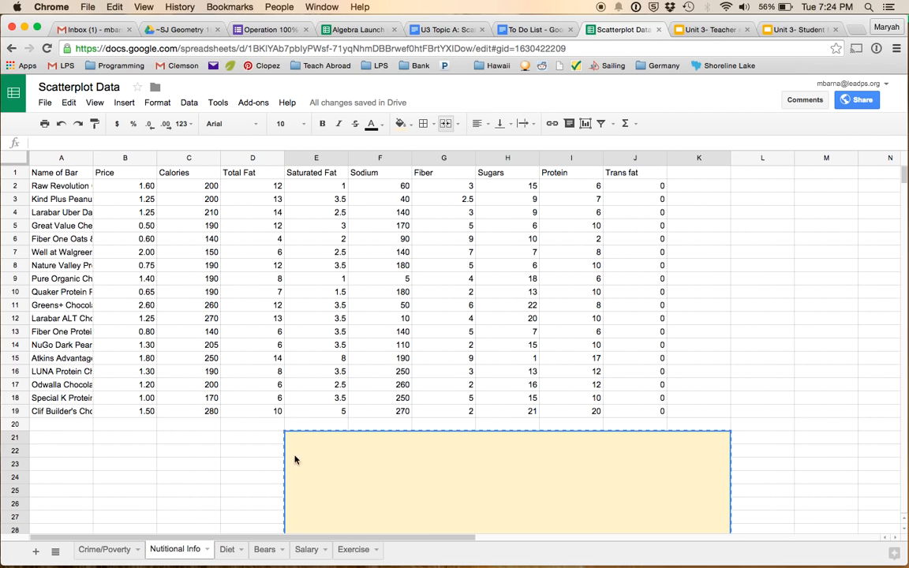
pyautogui.click(227, 549)
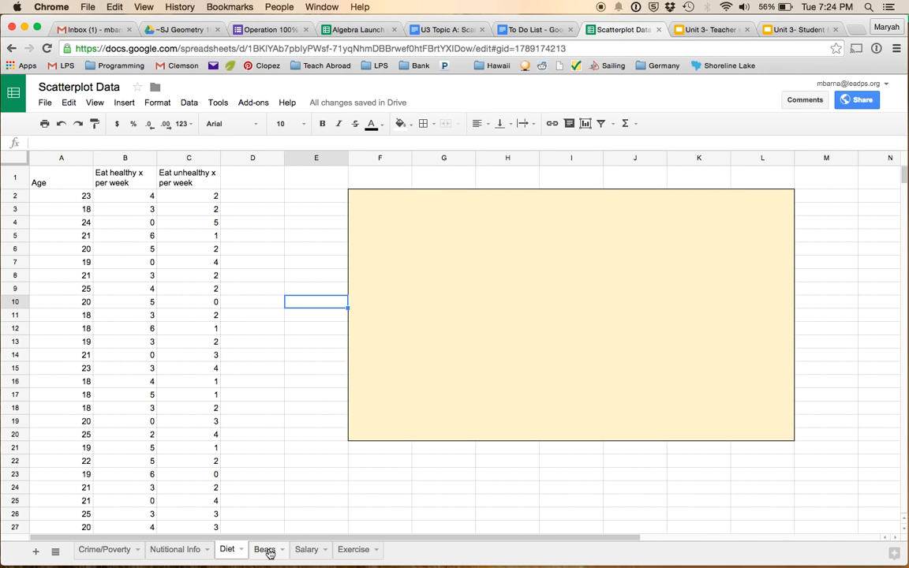
pyautogui.click(268, 552)
pyautogui.click(304, 549)
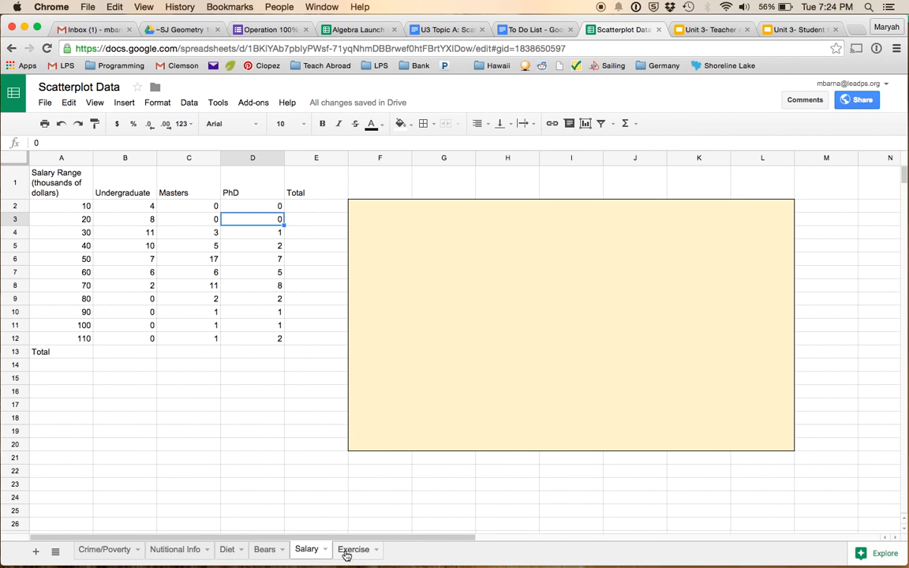
pyautogui.click(351, 552)
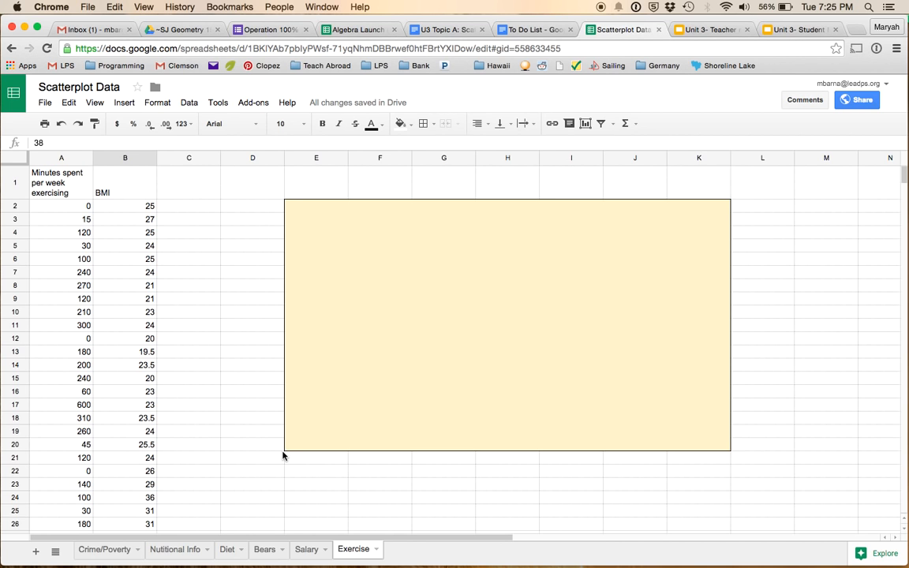
pyautogui.click(265, 552)
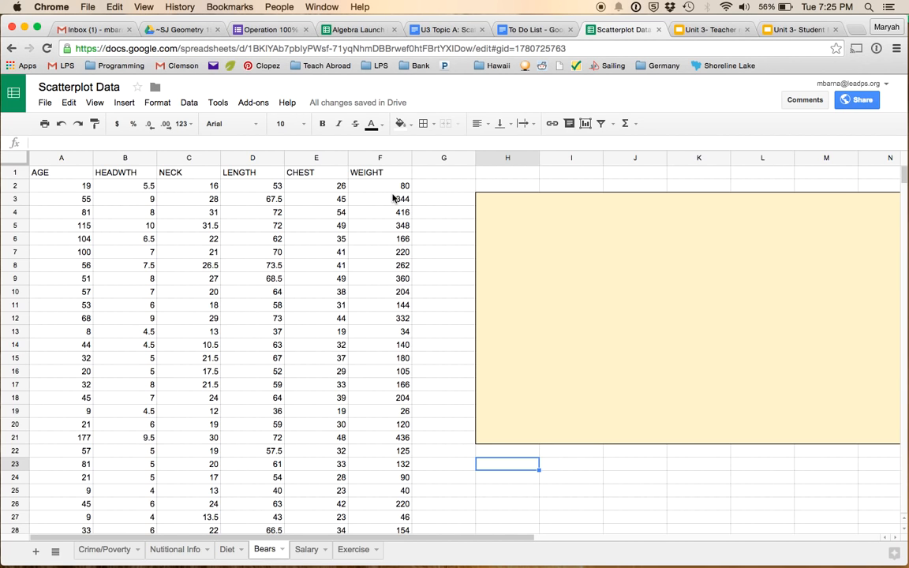
pyautogui.click(357, 549)
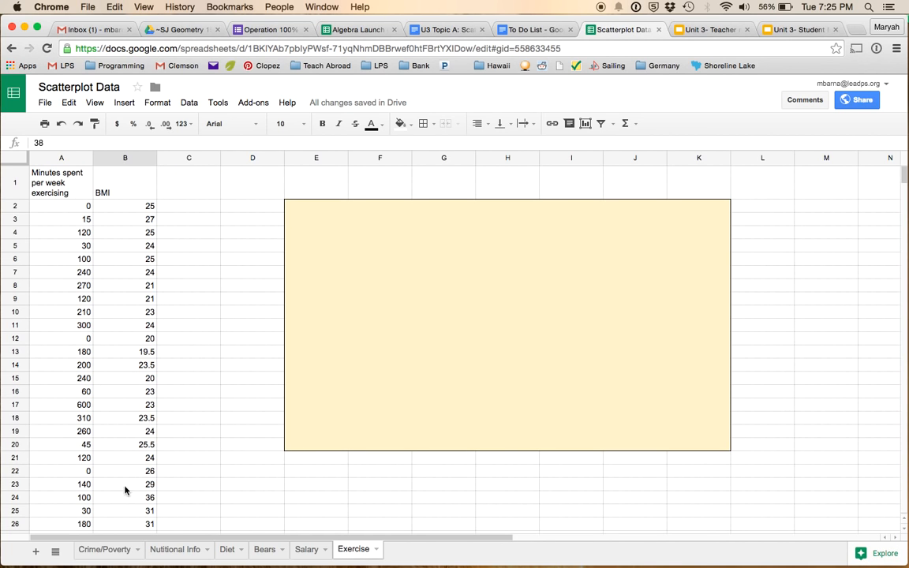
pyautogui.click(86, 550)
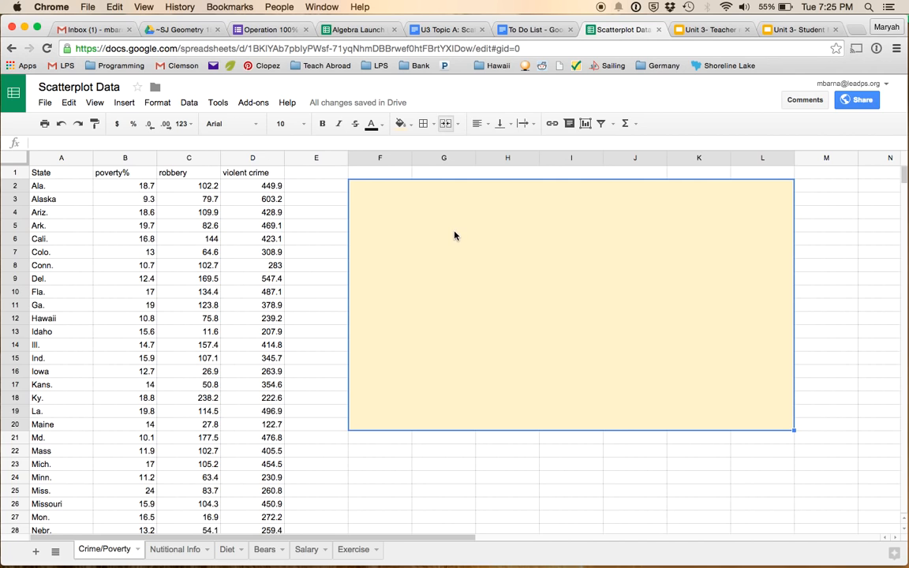
# Start a new chart on the Crime/Poverty sheet with the poverty% values in B2:B51 as its first data range.
pyautogui.click(327, 242)
pyautogui.click(460, 276)
pyautogui.click(124, 103)
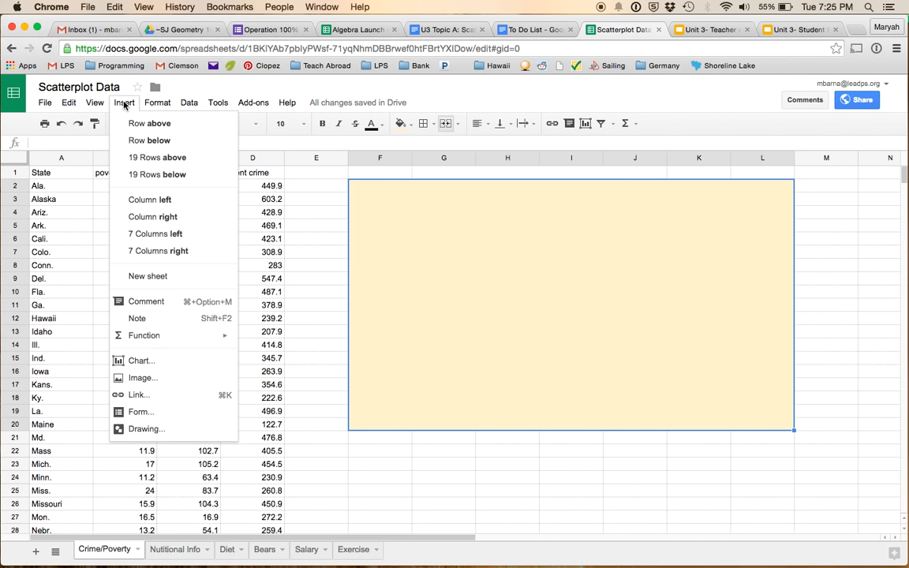
pyautogui.click(139, 362)
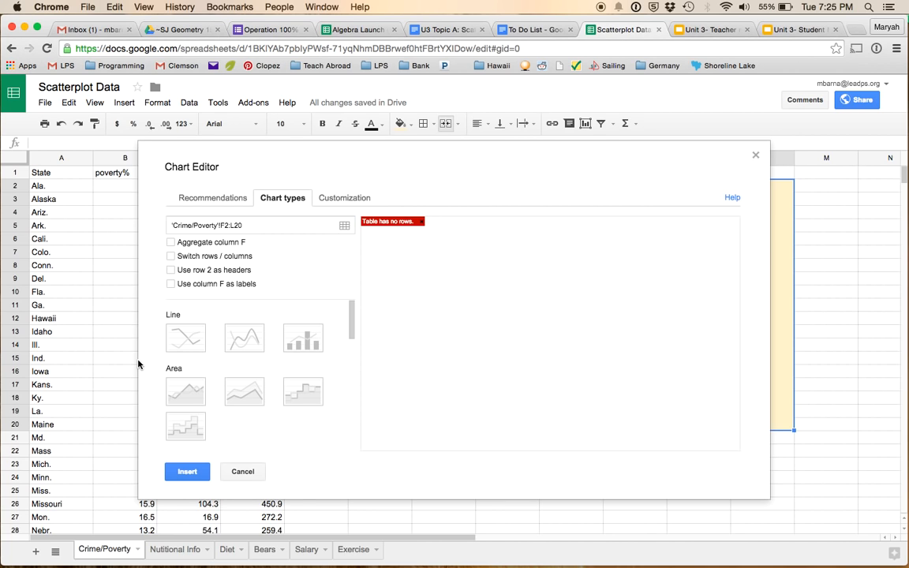
pyautogui.click(345, 226)
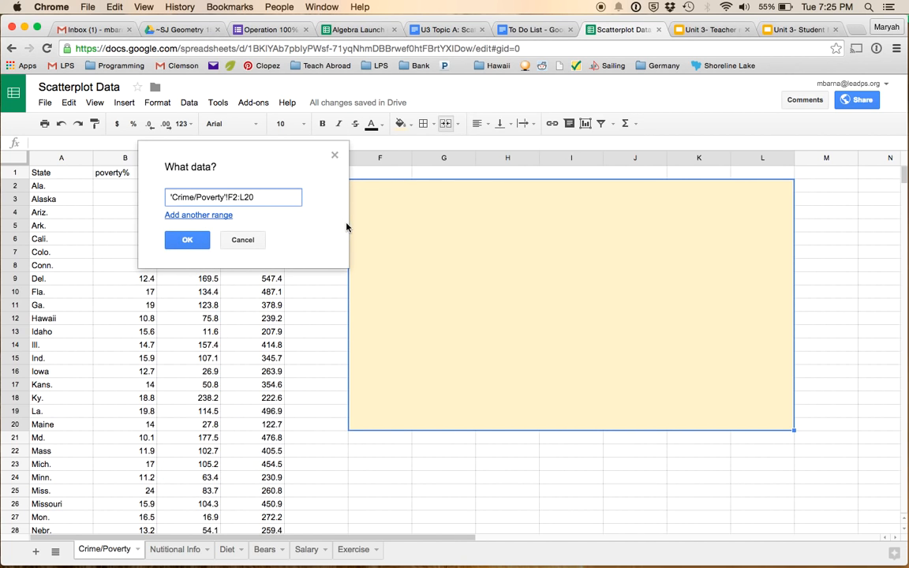
pyautogui.moveTo(358, 164); pyautogui.dragTo(463, 123)
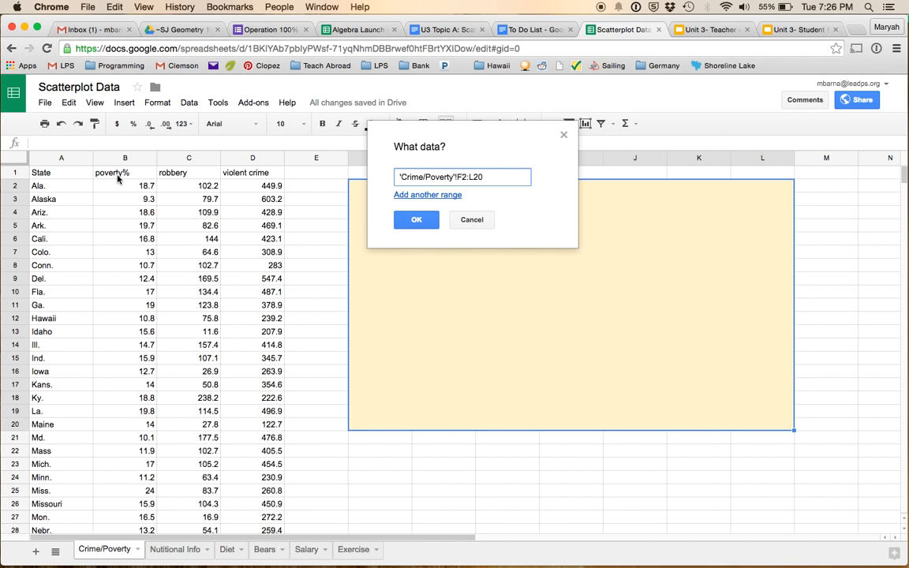
pyautogui.moveTo(135, 189); pyautogui.dragTo(133, 469)
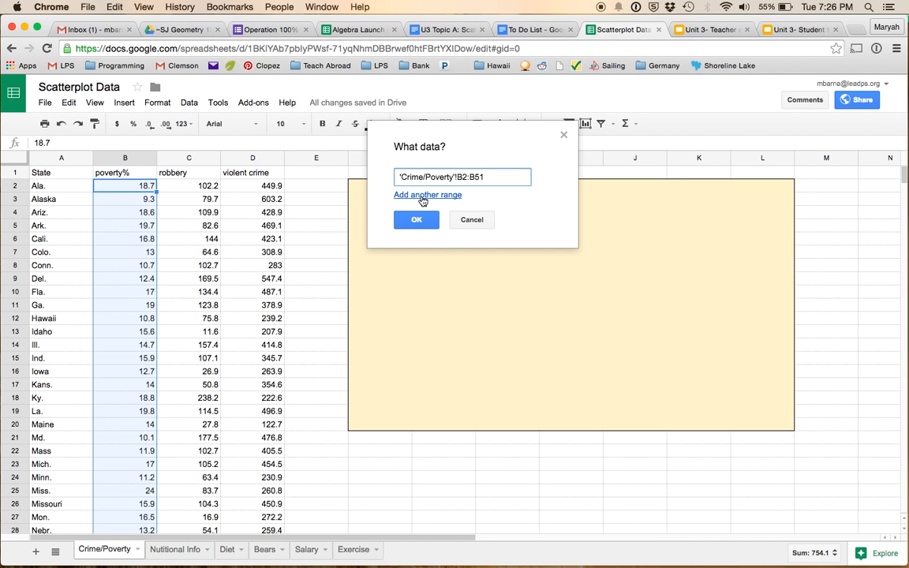
# Add the violent crime values in D2:D51 as the chart's second data range and accept both ranges.
pyautogui.click(423, 197)
pyautogui.moveTo(265, 190); pyautogui.dragTo(260, 503)
pyautogui.moveTo(257, 556); pyautogui.dragTo(257, 403)
pyautogui.click(417, 245)
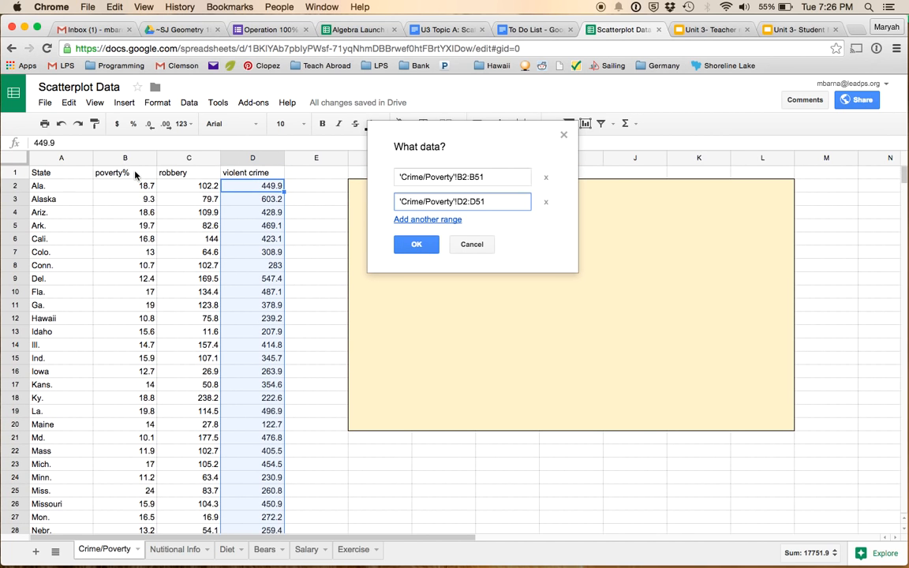
pyautogui.click(417, 245)
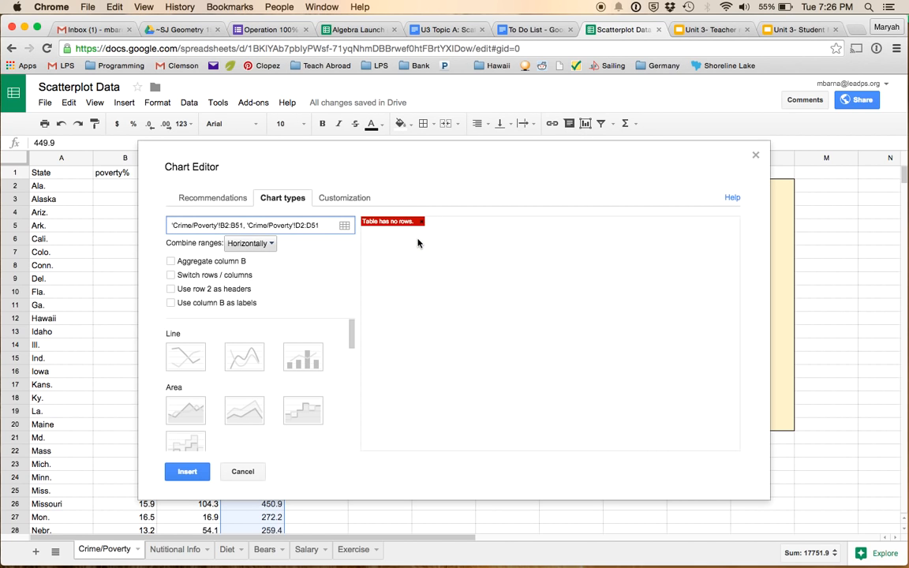
# Set the chart type to the standard scatter chart.
pyautogui.scroll(-5, 267, 433)
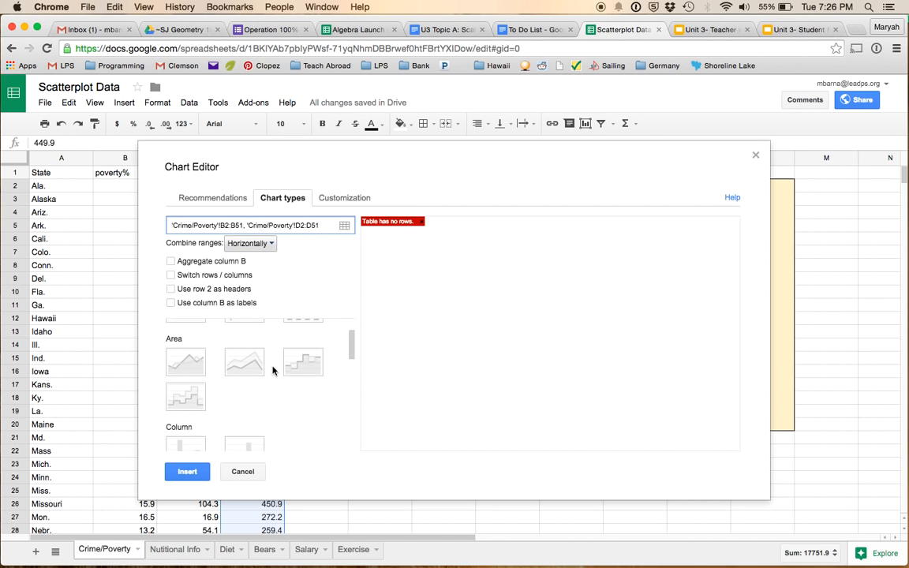
pyautogui.scroll(-3, 272, 370)
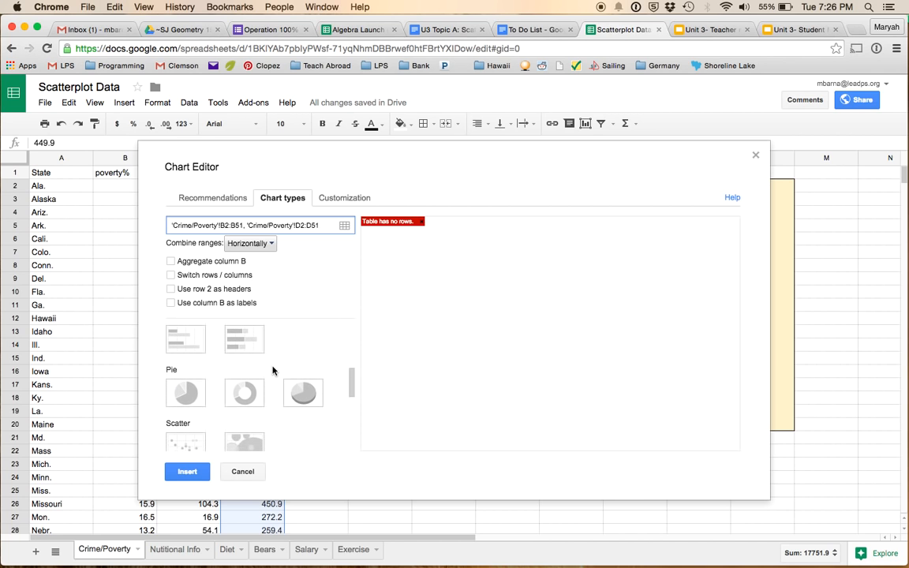
pyautogui.click(176, 396)
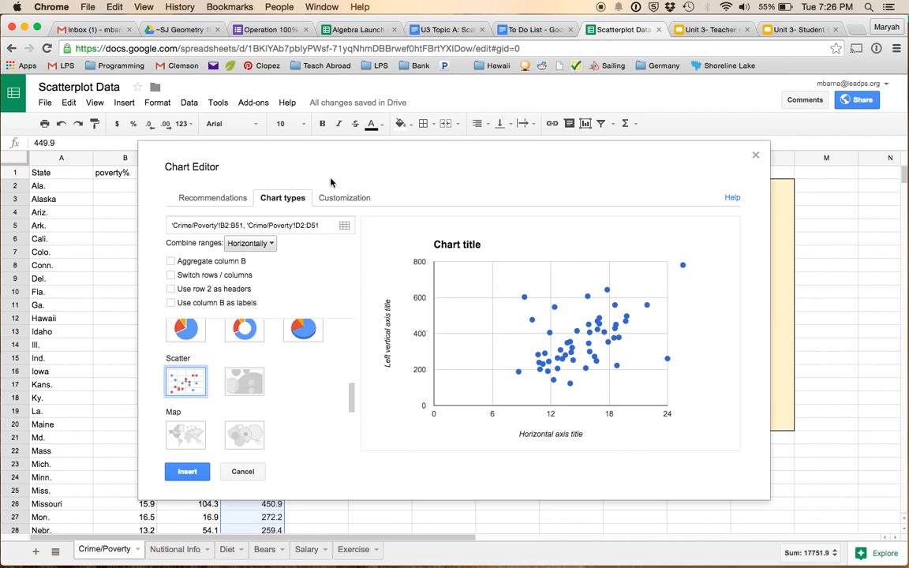
# Set the chart title to "Poverty vs. Violent Crimes".
pyautogui.click(349, 199)
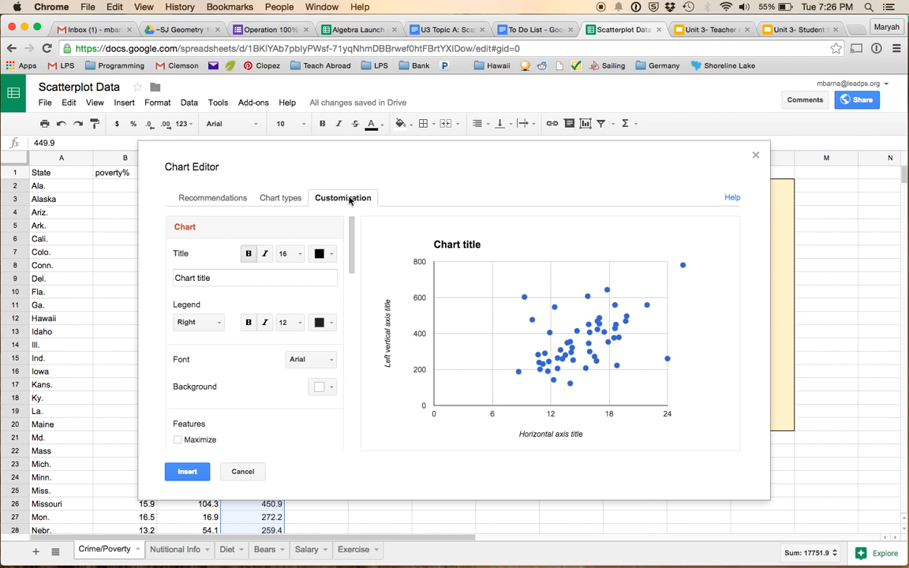
pyautogui.click(218, 277)
pyautogui.write('Poverty vs')
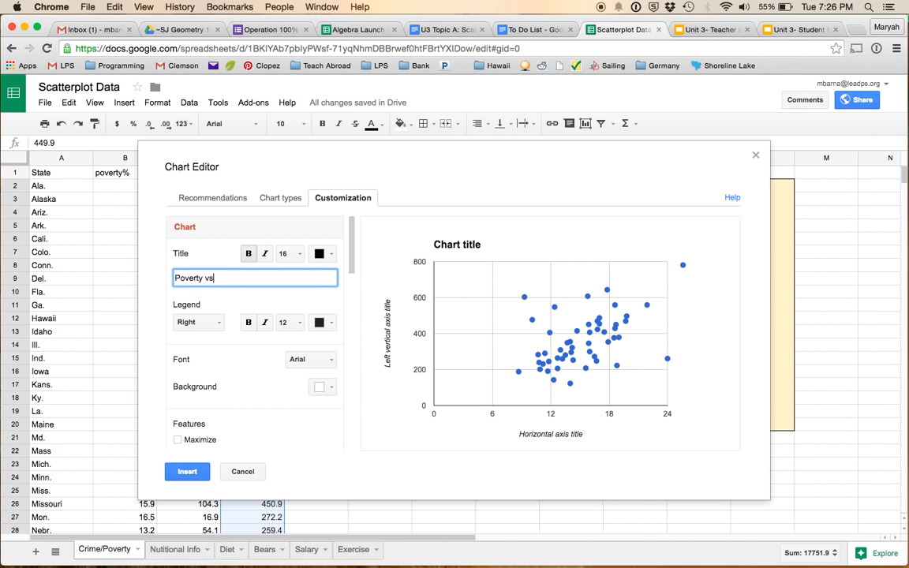
pyautogui.write('. Violent Crimes')
# Set the horizontal axis title to "Percent Poverty".
pyautogui.scroll(-3, 259, 290)
pyautogui.scroll(-3, 259, 290)
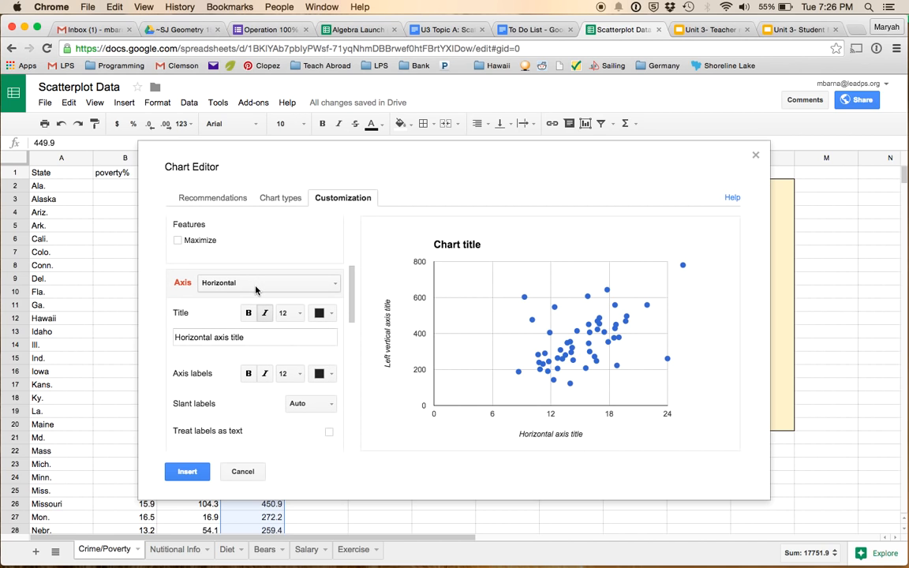
pyautogui.click(255, 289)
pyautogui.click(256, 306)
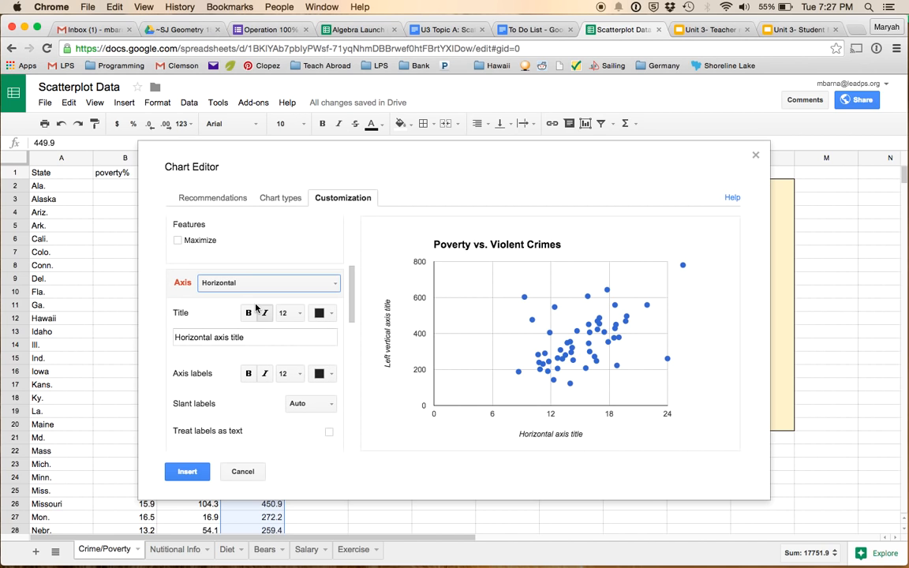
pyautogui.click(237, 336)
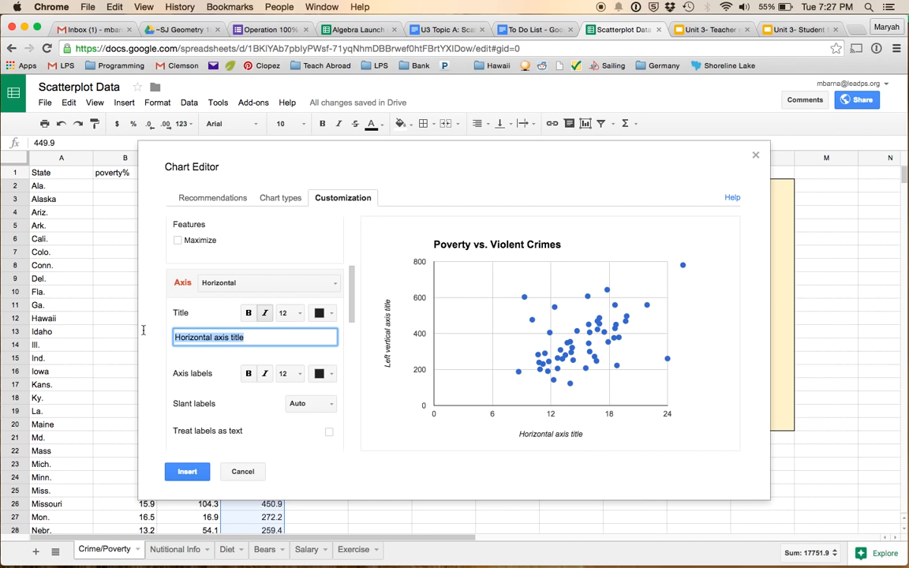
pyautogui.write('Percent Poverty')
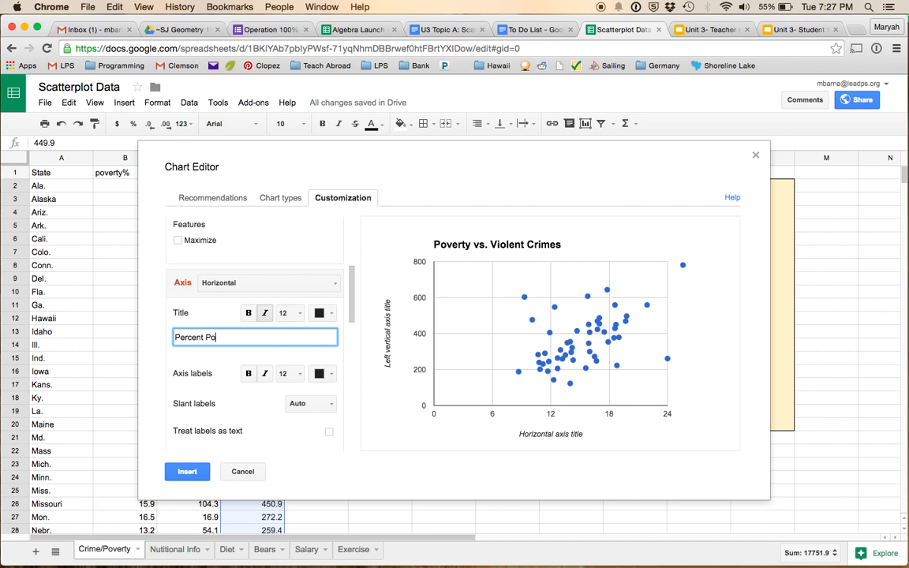
# Set the left vertical axis title to "Violent Crimes".
pyautogui.click(237, 282)
pyautogui.click(240, 320)
pyautogui.click(237, 337)
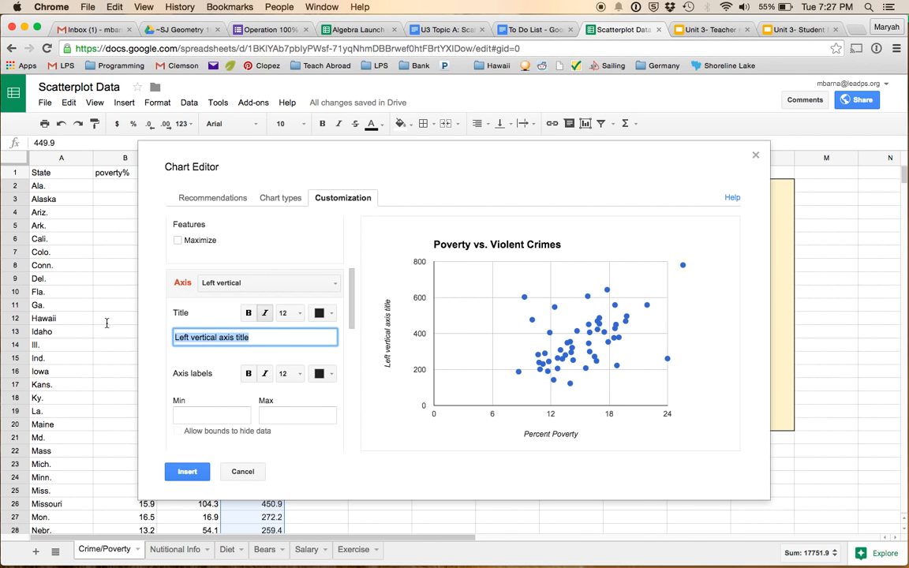
pyautogui.write('Violent Crimes')
pyautogui.scroll(-1, 234, 306)
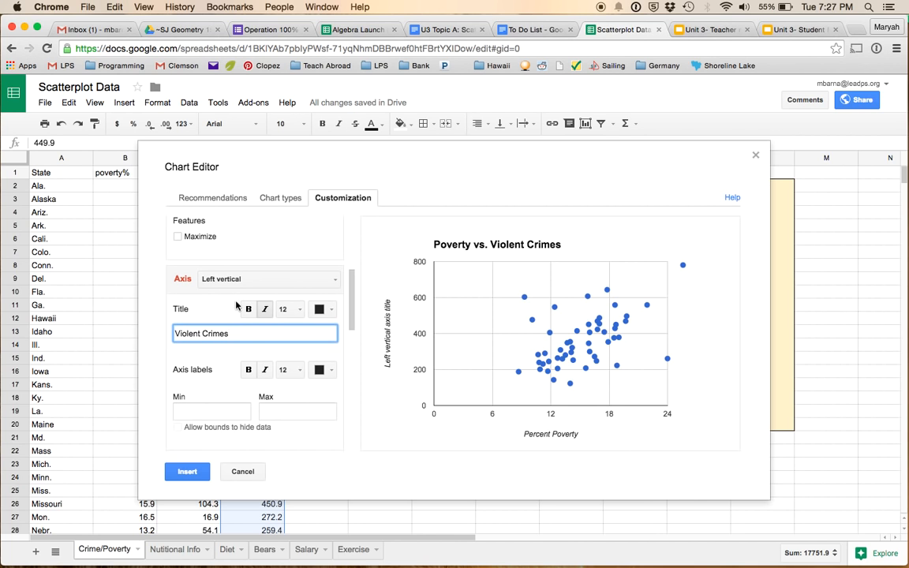
pyautogui.click(234, 384)
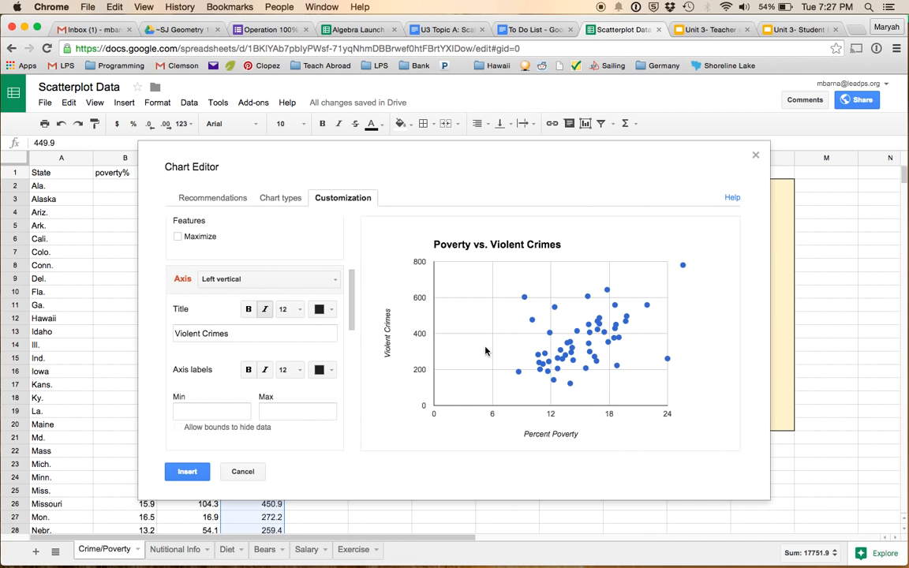
# Check the scatter chart's points in the preview and insert the finished chart into the Crime/Poverty sheet.
pyautogui.scroll(-3, 263, 349)
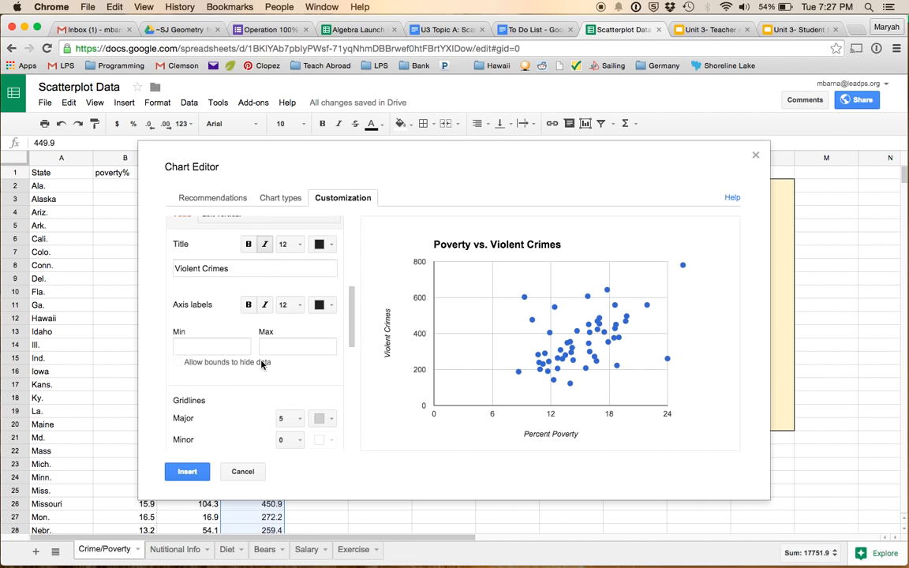
pyautogui.scroll(3, 261, 364)
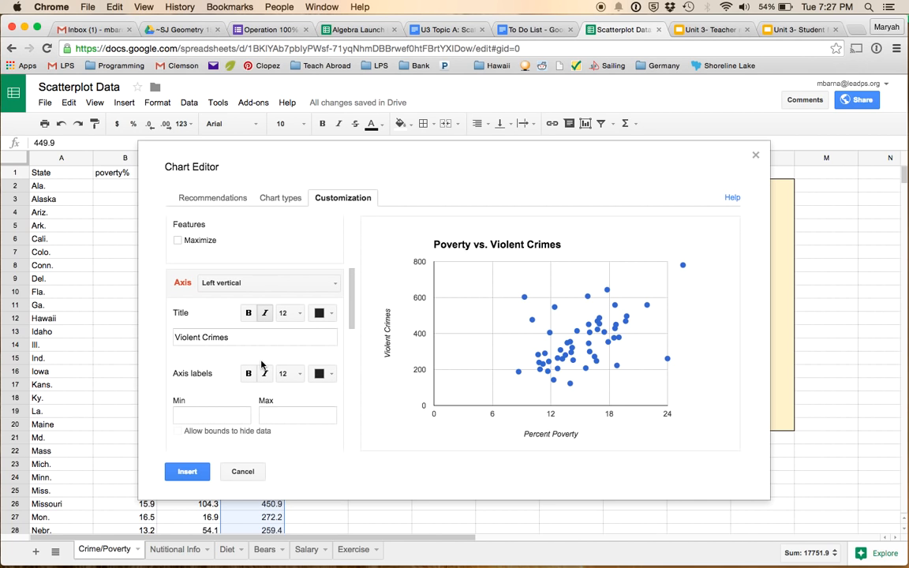
pyautogui.scroll(1, 262, 367)
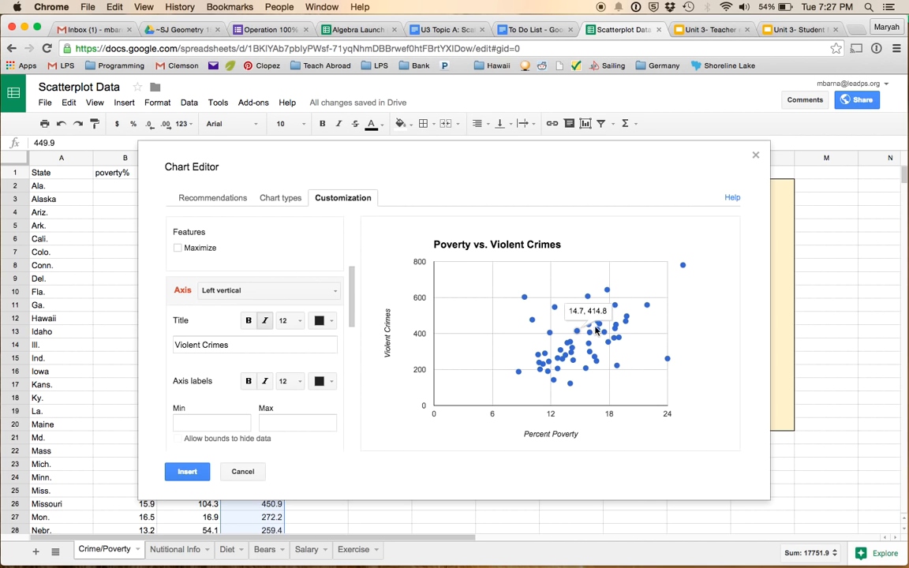
pyautogui.moveTo(593, 344)
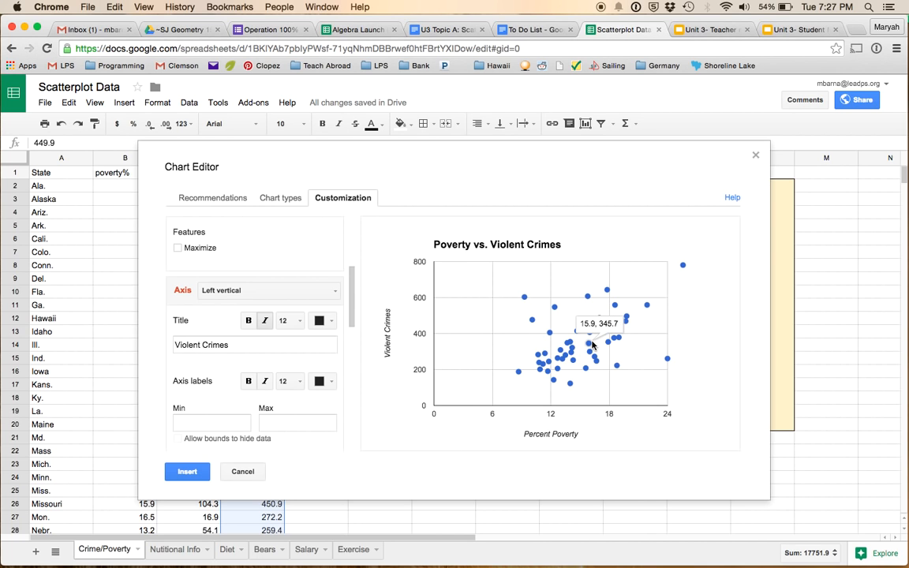
pyautogui.moveTo(524, 298)
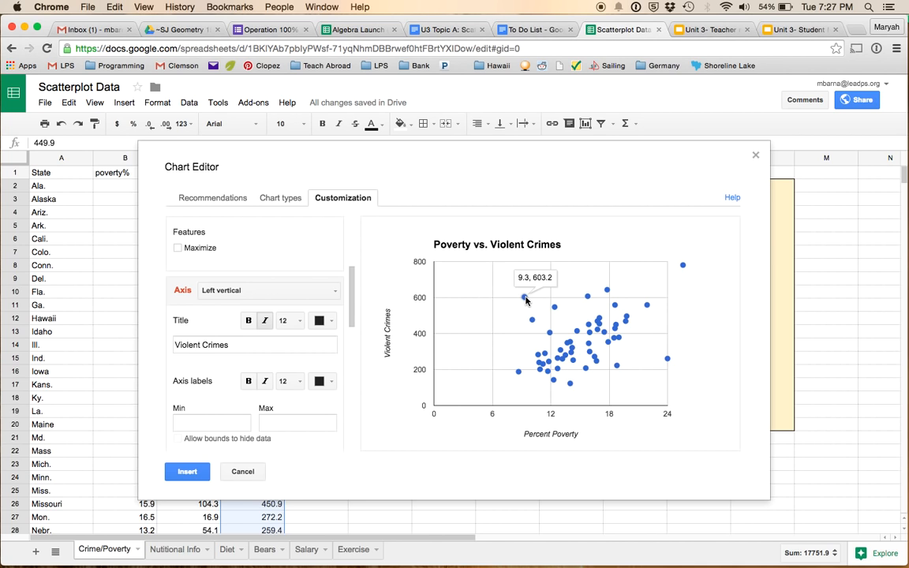
pyautogui.moveTo(532, 323)
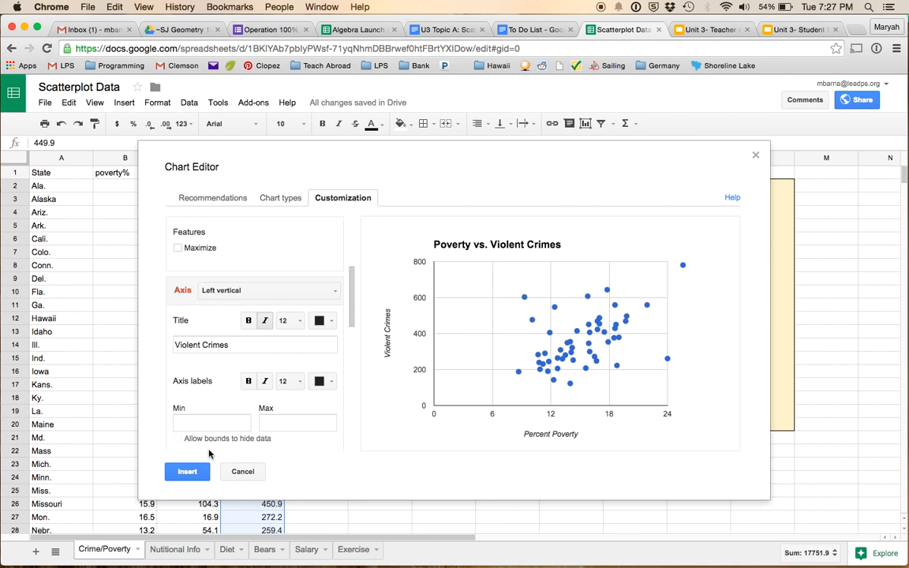
pyautogui.click(188, 473)
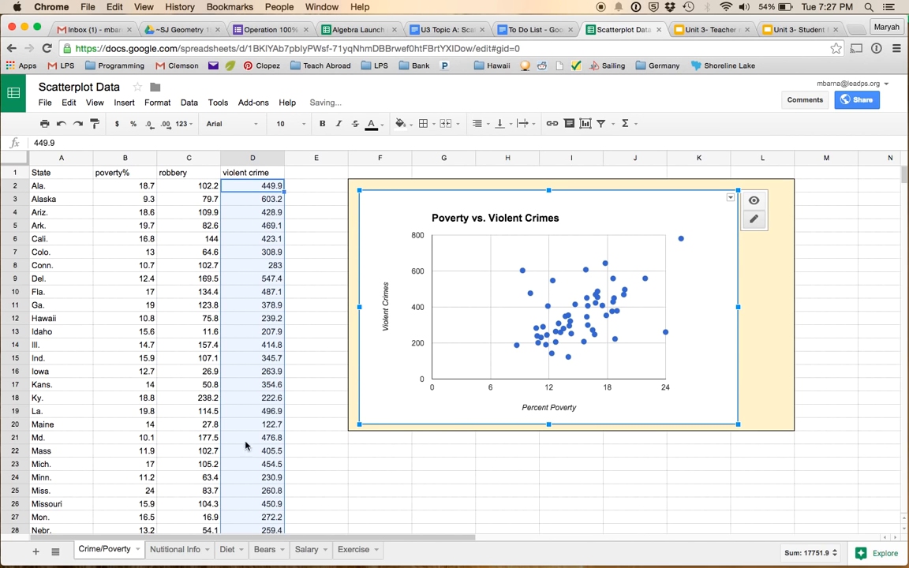
pyautogui.click(770, 267)
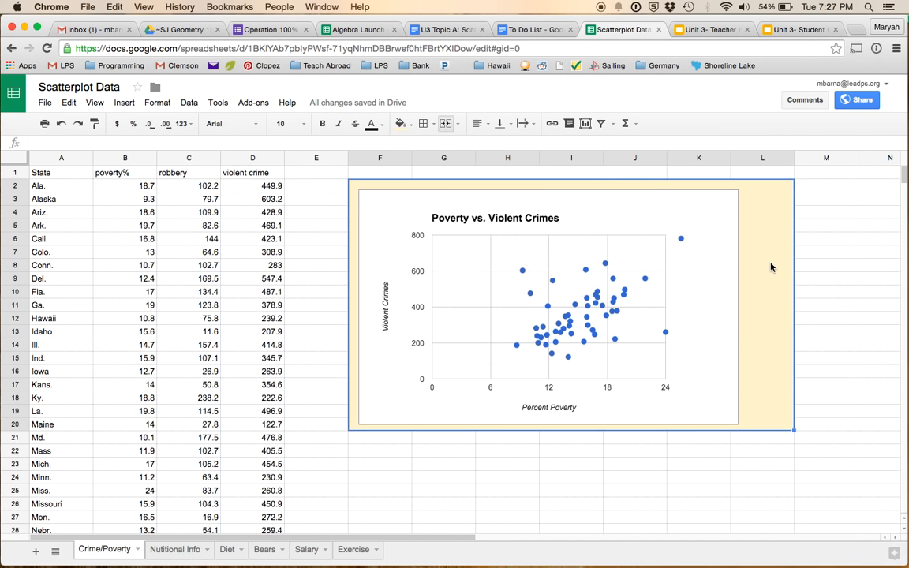
# Select the Poverty vs. Violent Crimes chart and nudge it slightly up and left within the yellow area beside the data.
pyautogui.click(812, 260)
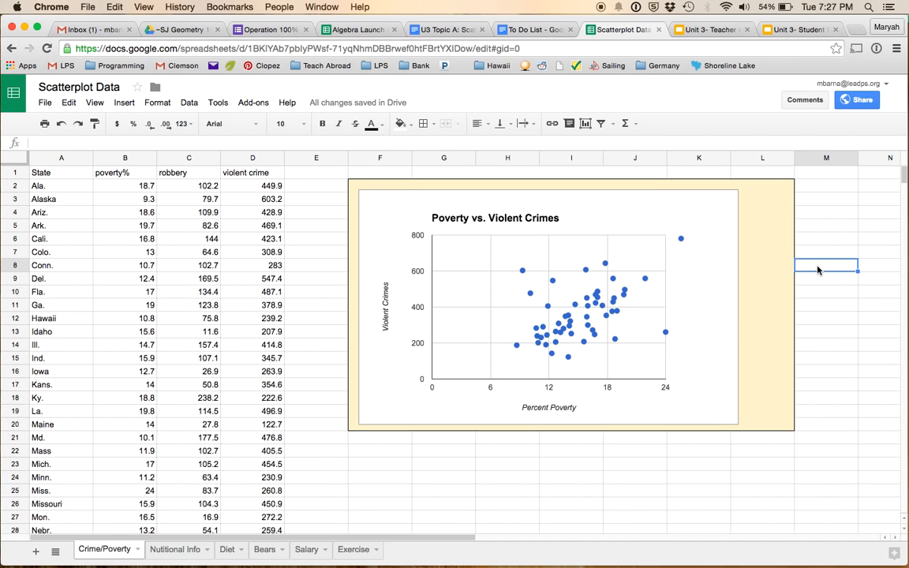
pyautogui.click(610, 206)
pyautogui.moveTo(612, 189)
pyautogui.mouseDown()
pyautogui.moveTo(491, 207)
pyautogui.moveTo(483, 280)
pyautogui.moveTo(608, 238)
pyautogui.moveTo(614, 194)
pyautogui.mouseUp()
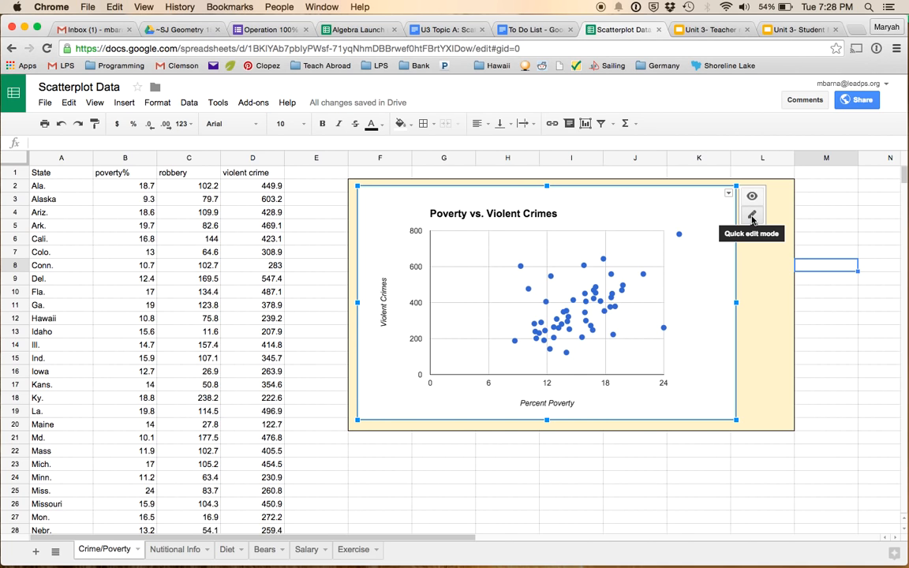
# Open the scatter chart's advanced editor, review its customization settings and update the chart without changing them.
pyautogui.click(751, 220)
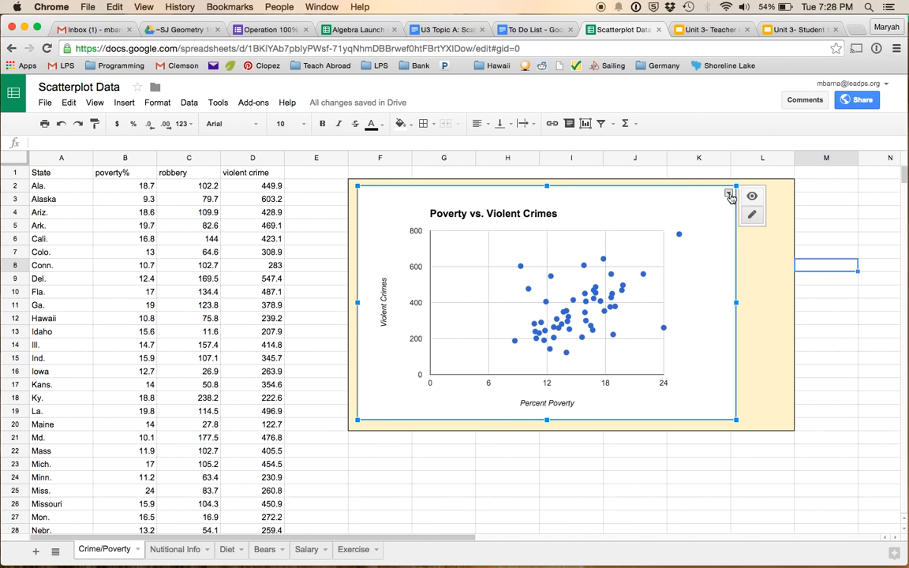
pyautogui.click(728, 194)
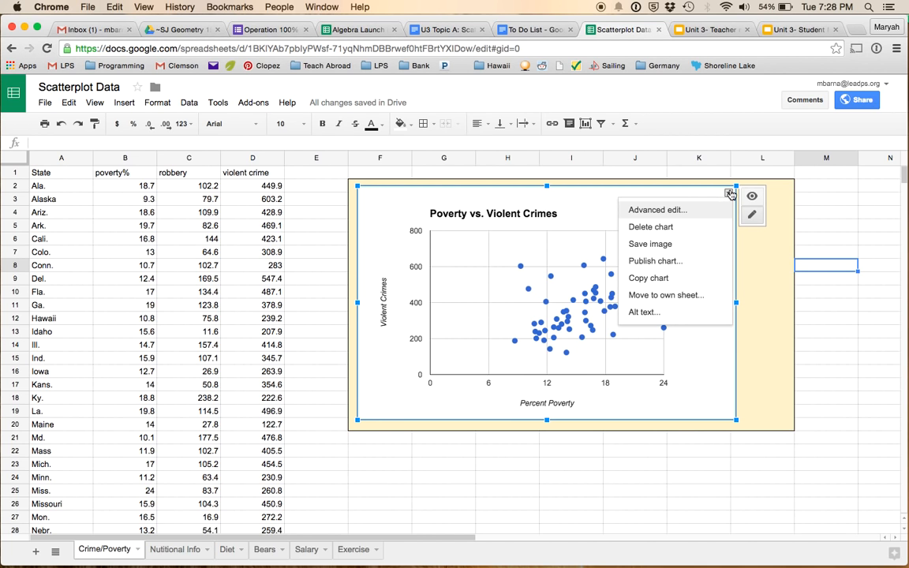
pyautogui.click(665, 211)
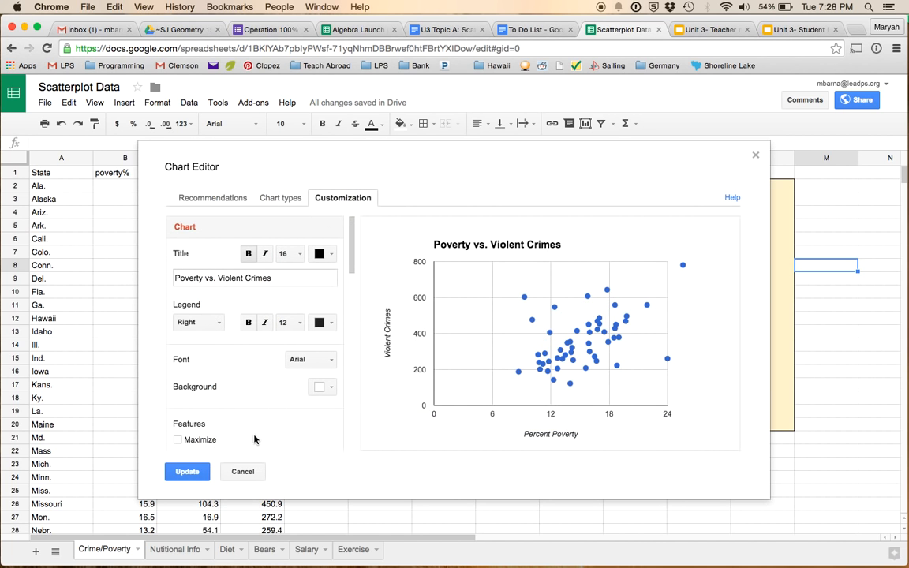
pyautogui.click(188, 471)
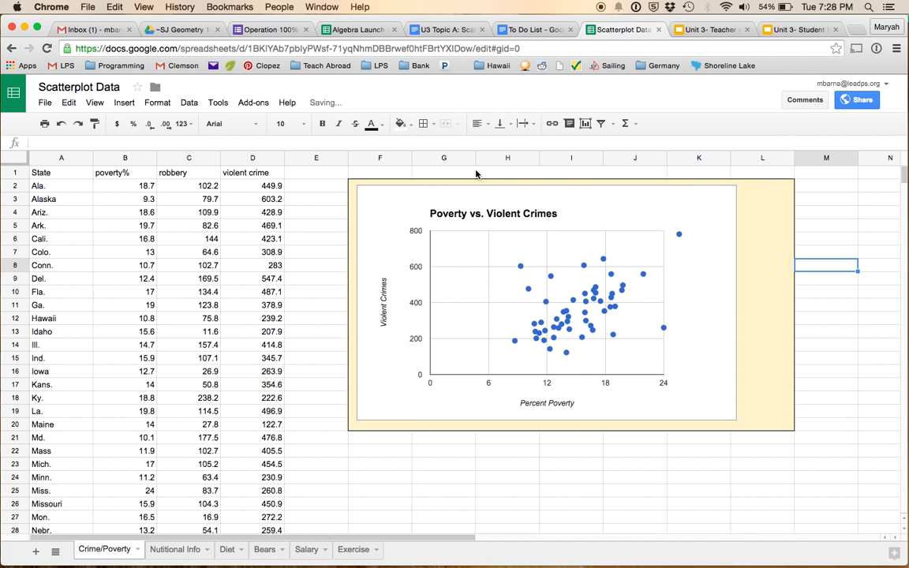